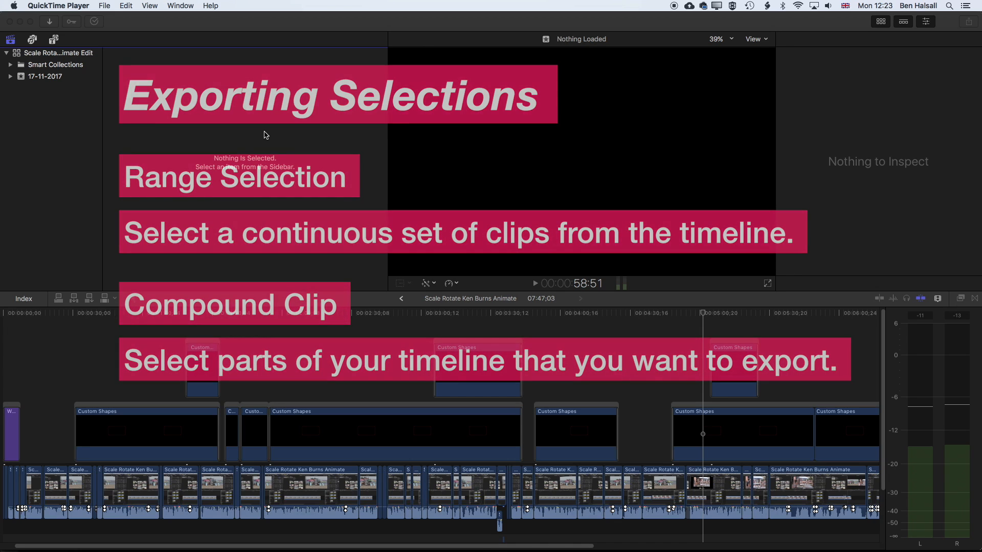
Select a continuous range of about 47 seconds across the primary storyline clips with the Range Selection tool.
left_click(271, 313)
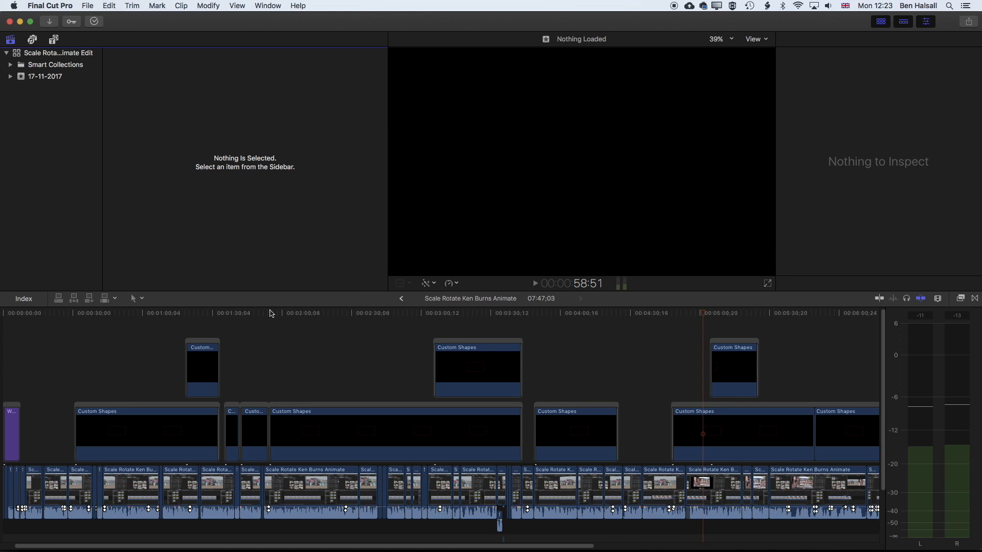
key("super+minus")
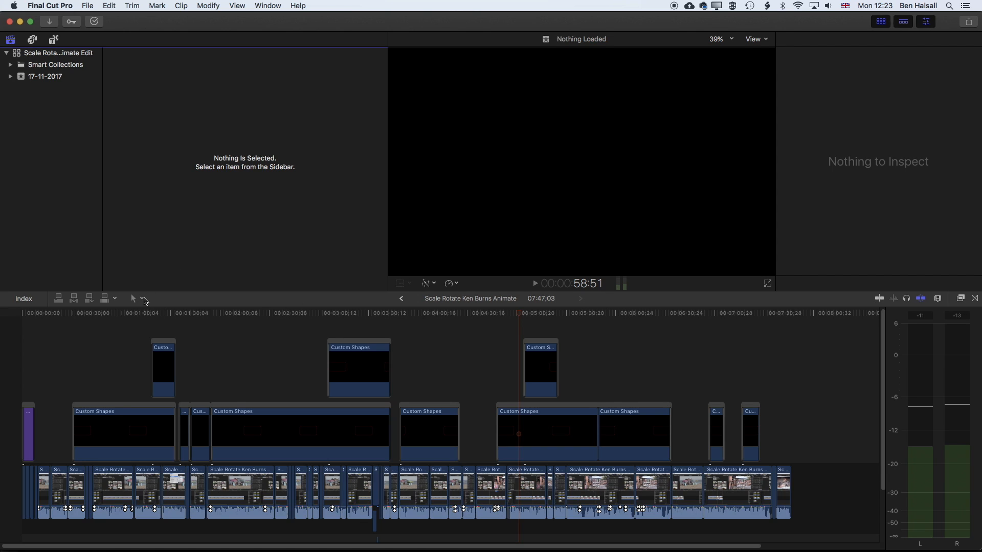
left_click(142, 299)
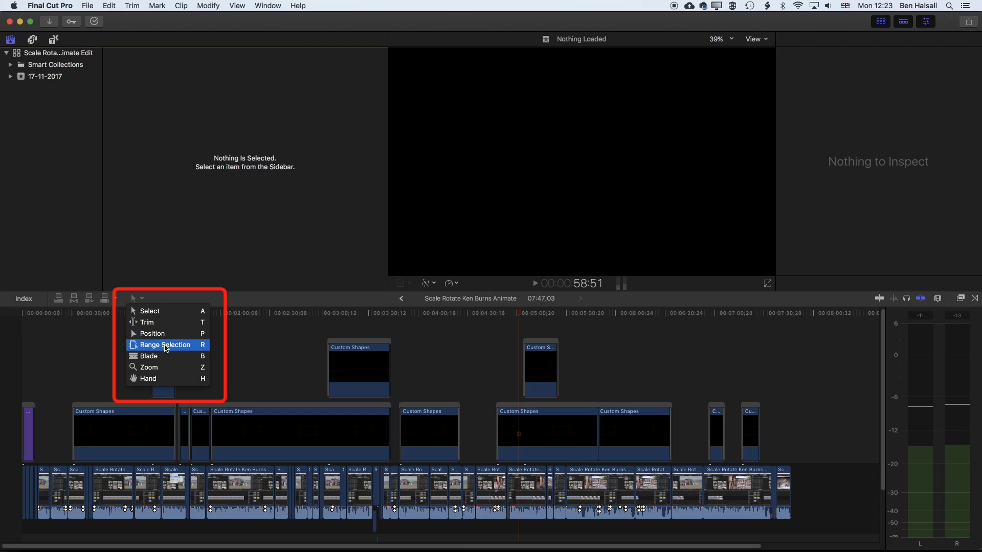
left_click(158, 346)
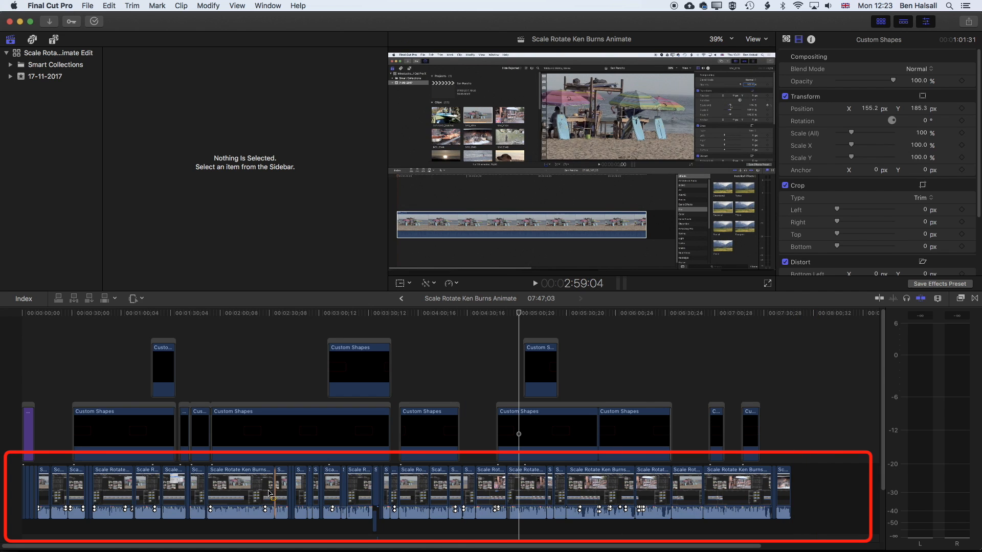
left_click_drag(257, 493, 332, 491)
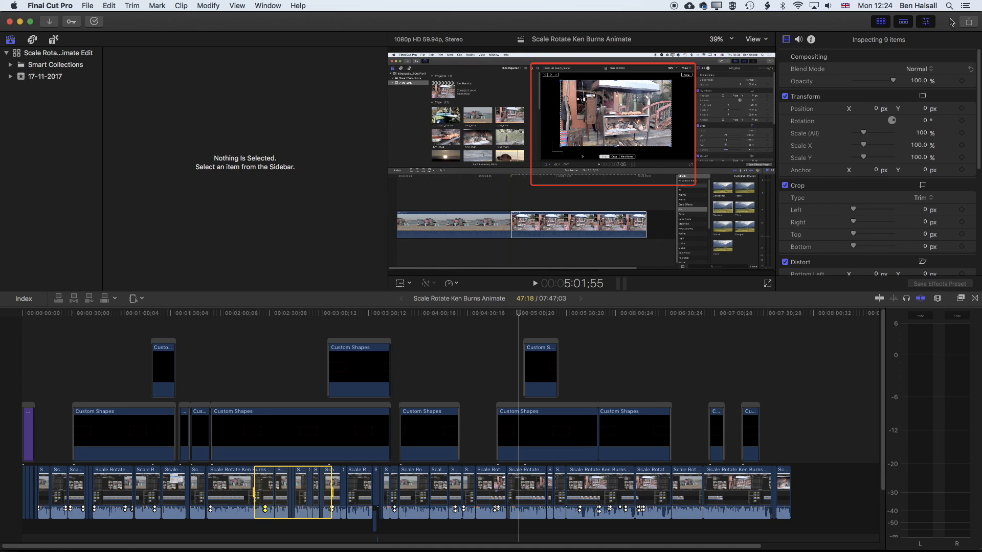
Export the selected range as a master file named "Range Selection Export" to the Desktop.
left_click(969, 22)
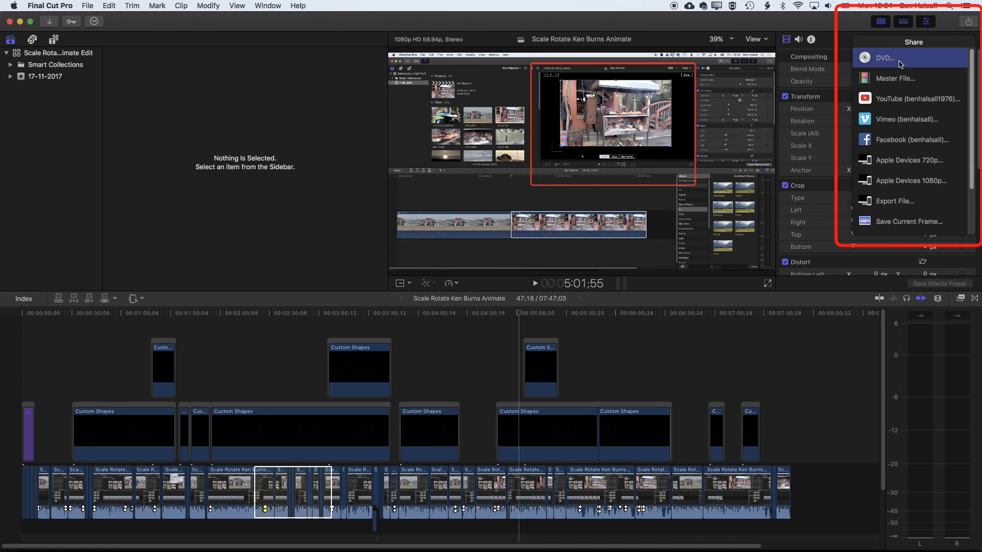
left_click(880, 81)
left_click(601, 118)
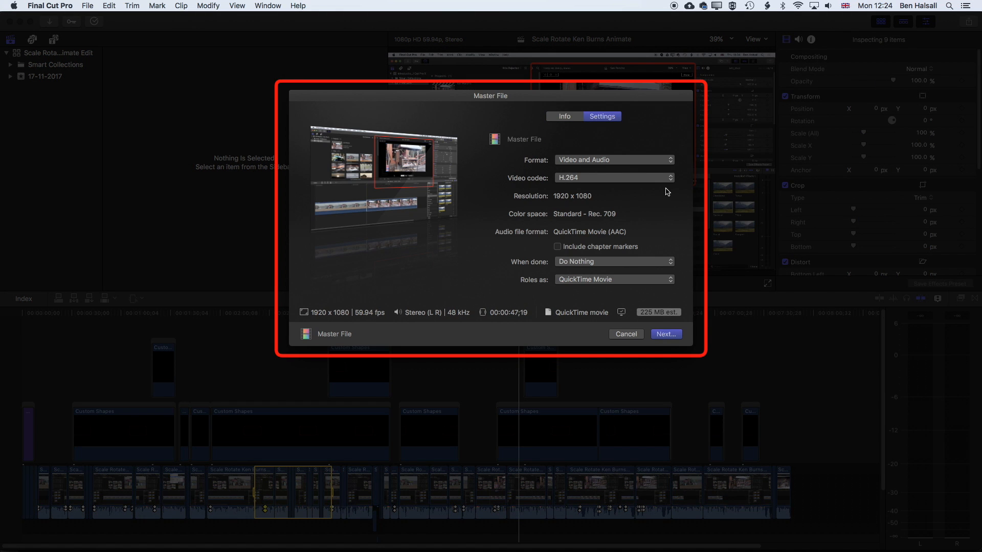
left_click(575, 121)
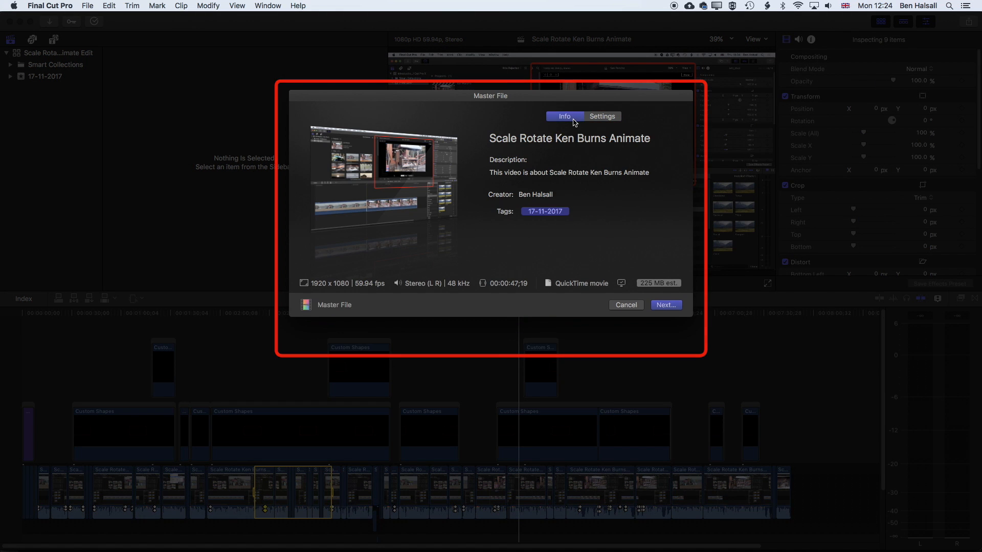
left_click(667, 305)
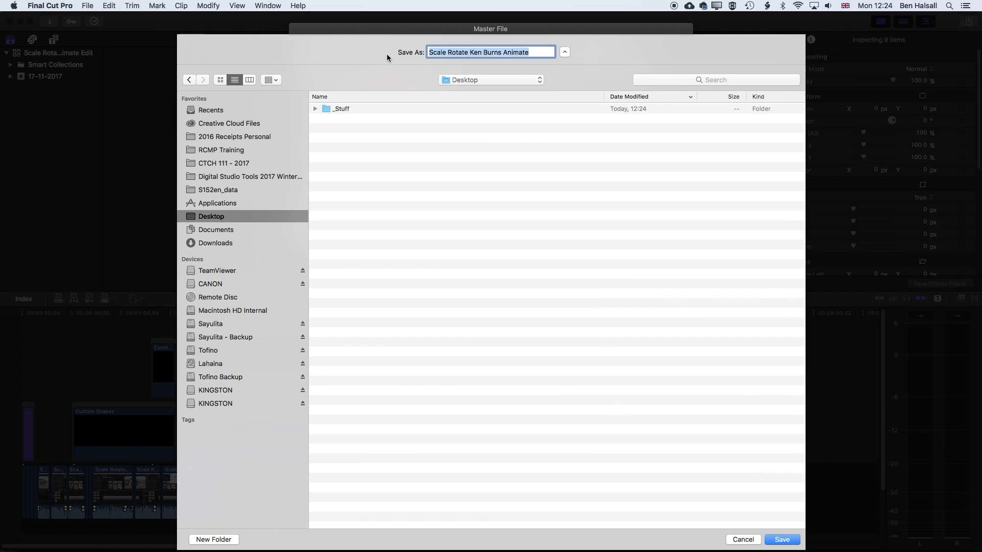
type("Range ")
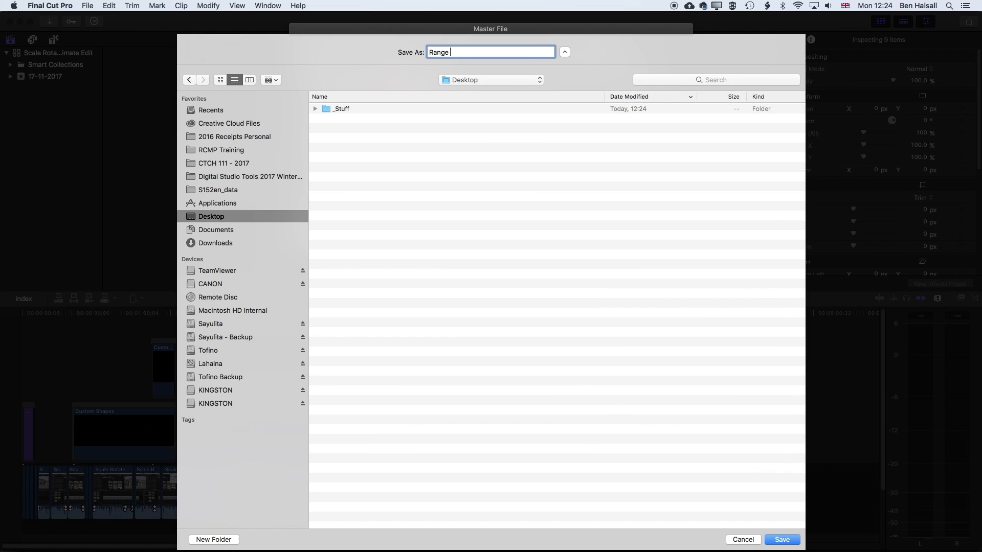
type("Selection Export")
key("Return")
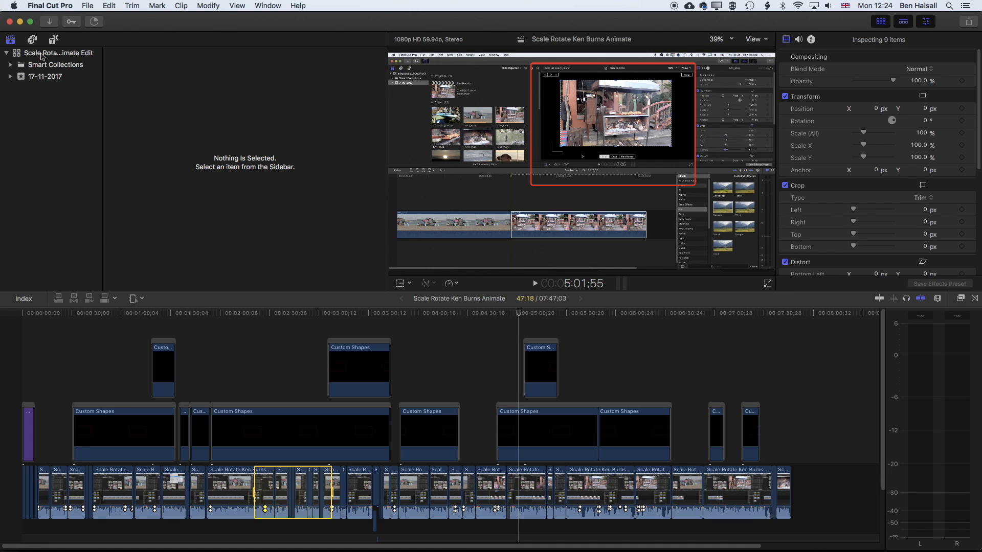
Duplicate the Scale Rotate Ken Burns Animate project in the library.
left_click(146, 314)
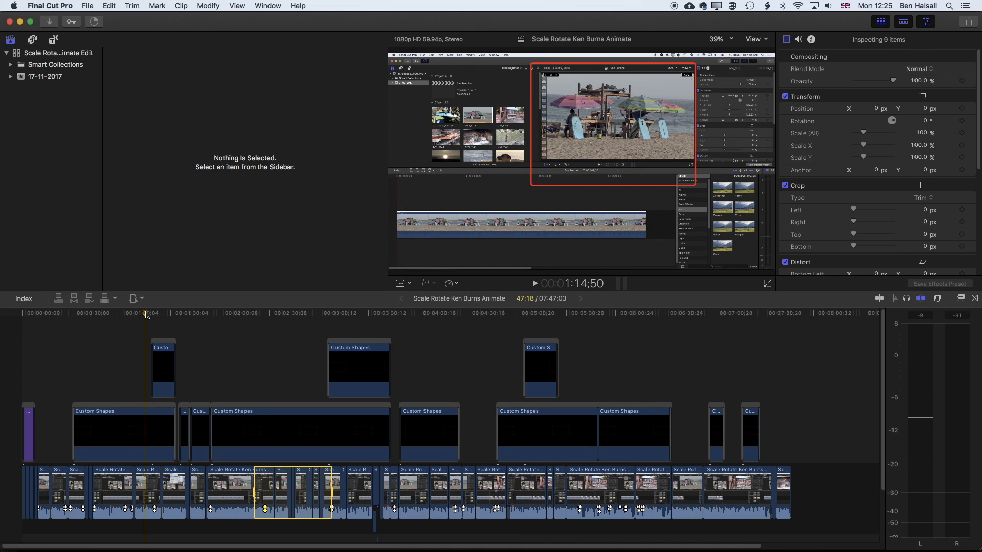
left_click(87, 55)
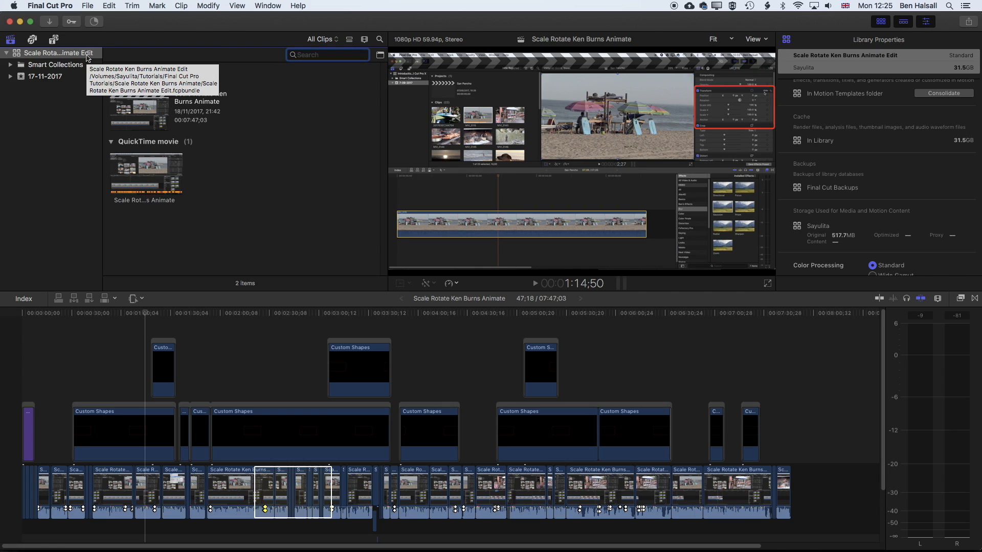
left_click(138, 114)
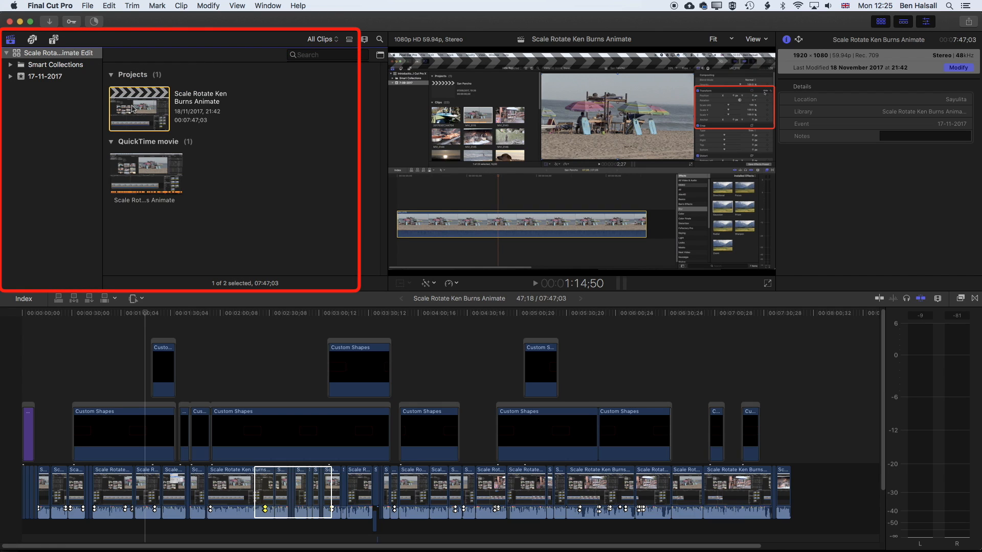
right_click(132, 109)
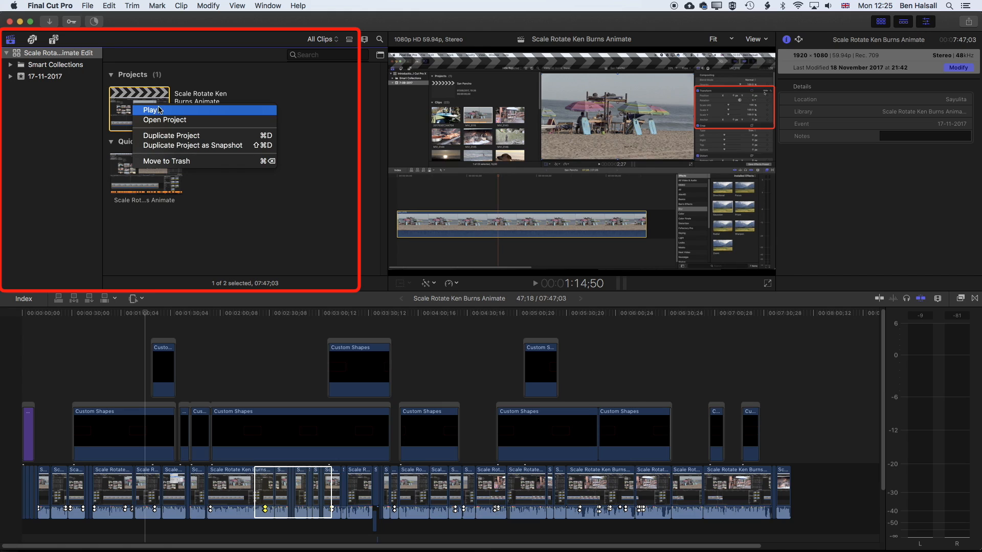
left_click(179, 136)
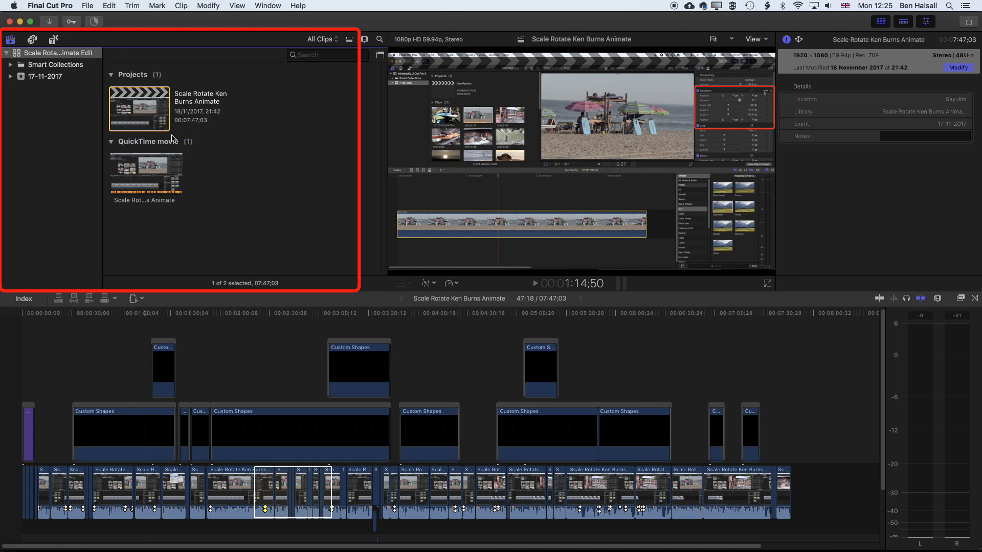
Rename the duplicated project "Scale Rotate Ken Burns Animate Trimmed for Export".
left_click(207, 104)
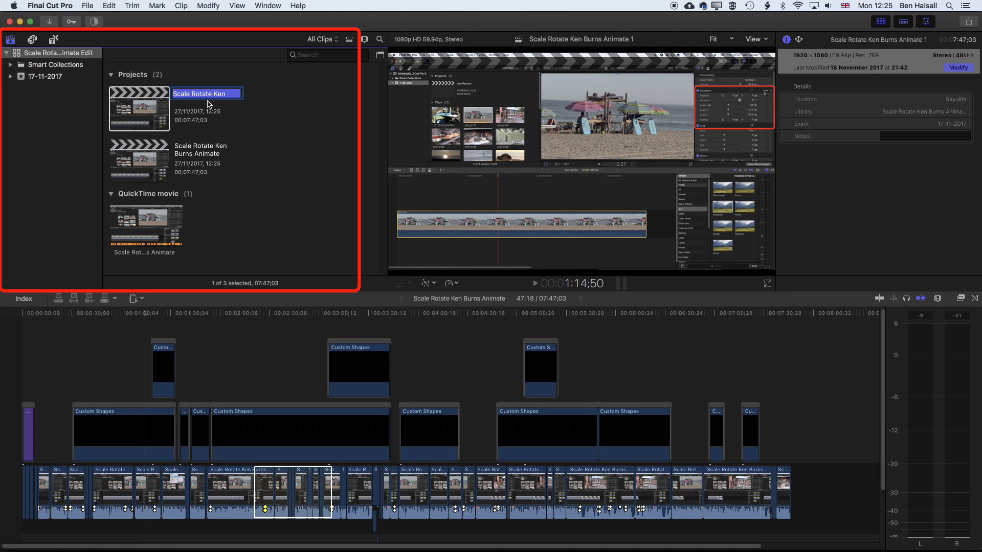
key("Right")
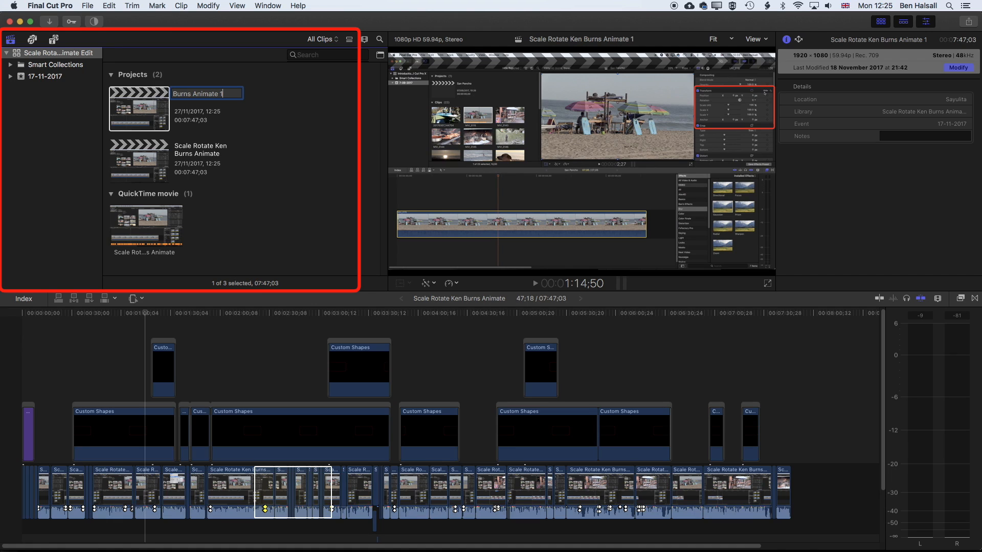
key("BackSpace")
type("Trimmed for Expor")
key("BackSpace")
type("ort")
key("Return")
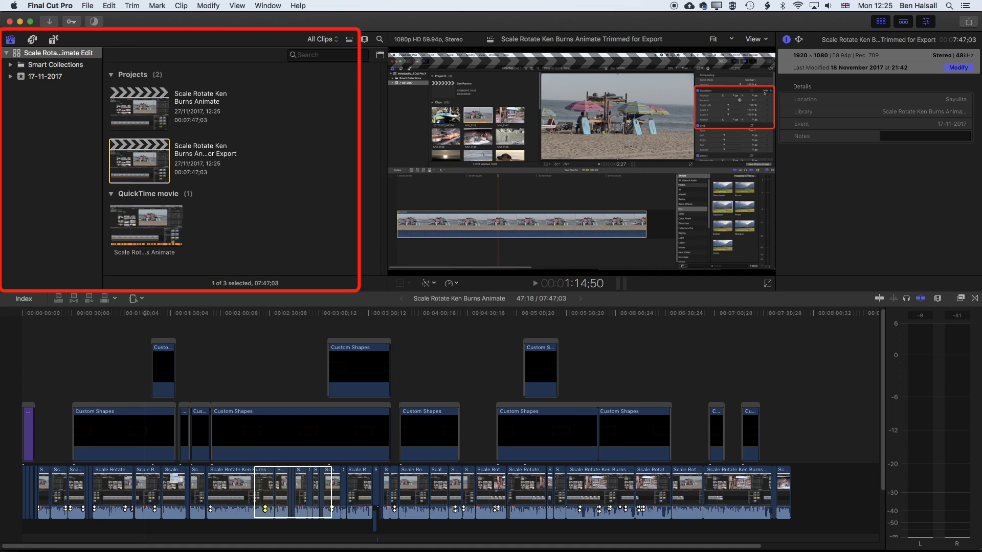
Open the Trimmed for Export project and combine all its timeline clips into a compound clip in the 17-11-2017 event.
double_click(139, 167)
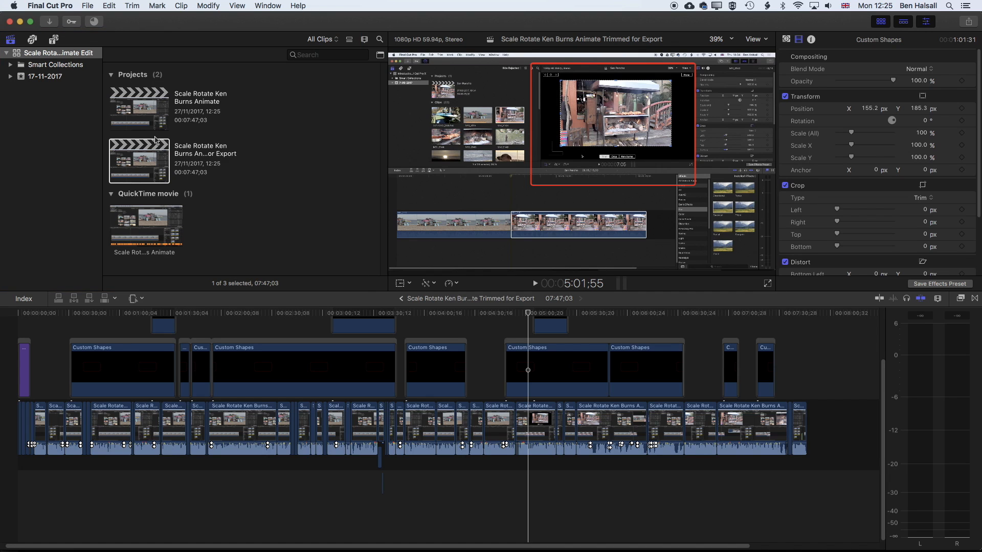
scroll(175, 379, "up", 3)
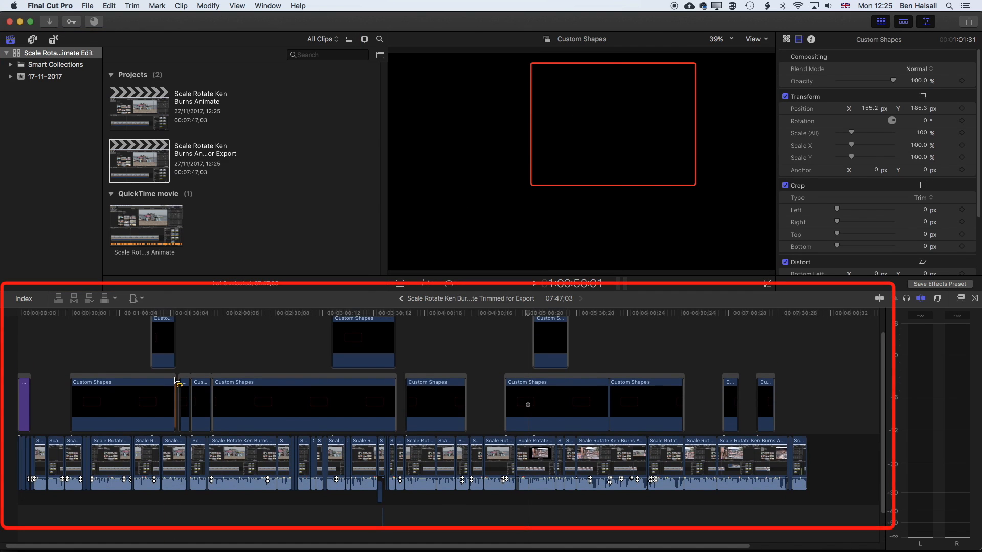
key("super+a")
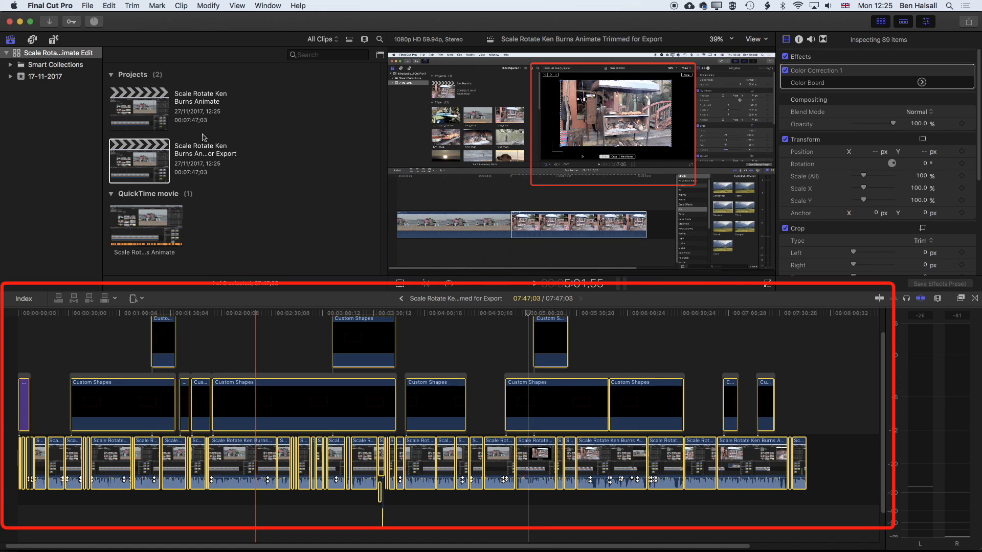
left_click(111, 7)
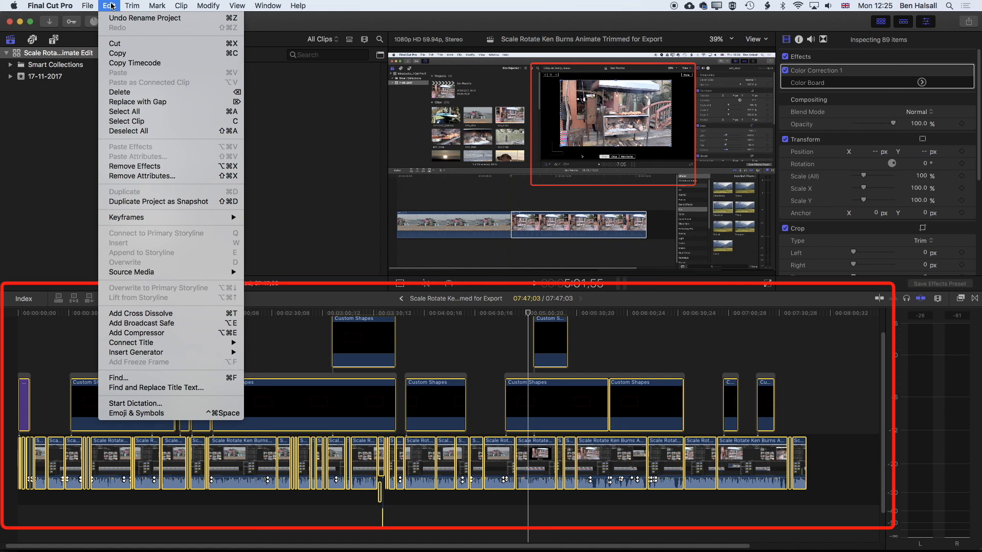
left_click(148, 112)
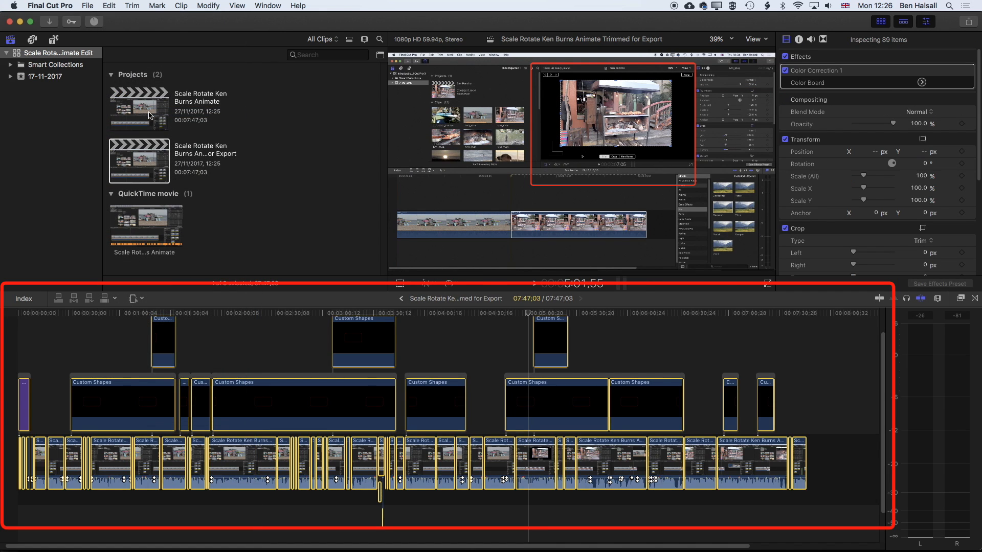
left_click(91, 6)
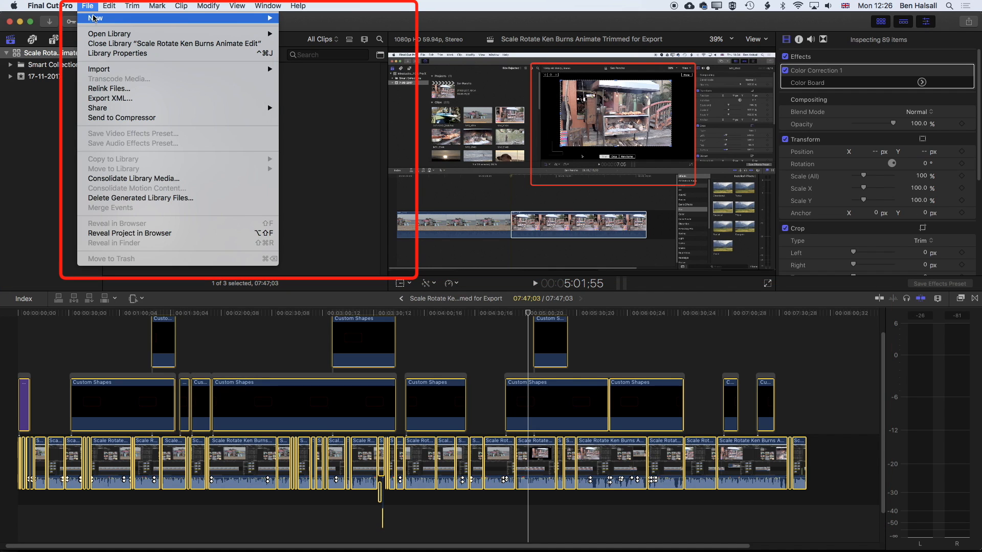
mouse_move(92, 18)
left_click(316, 96)
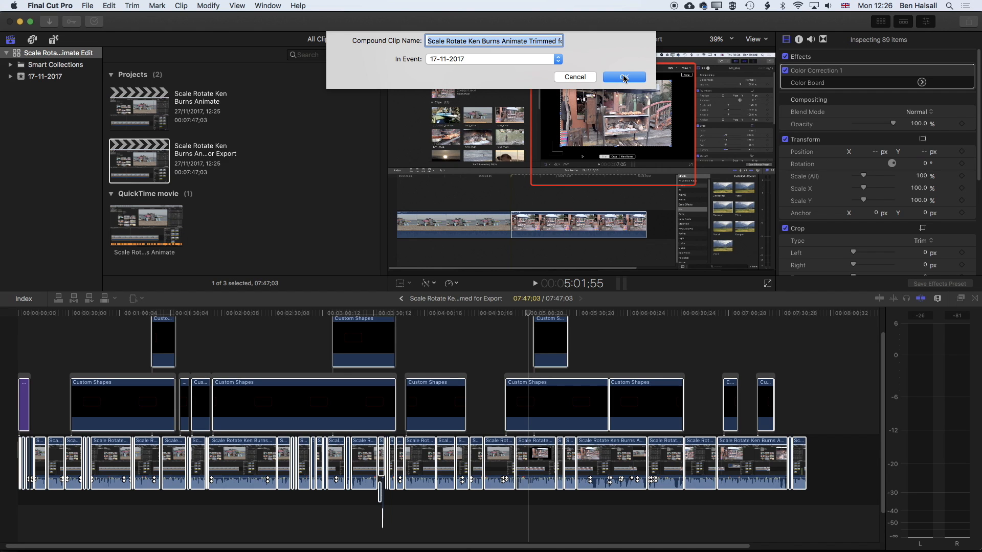
left_click(624, 77)
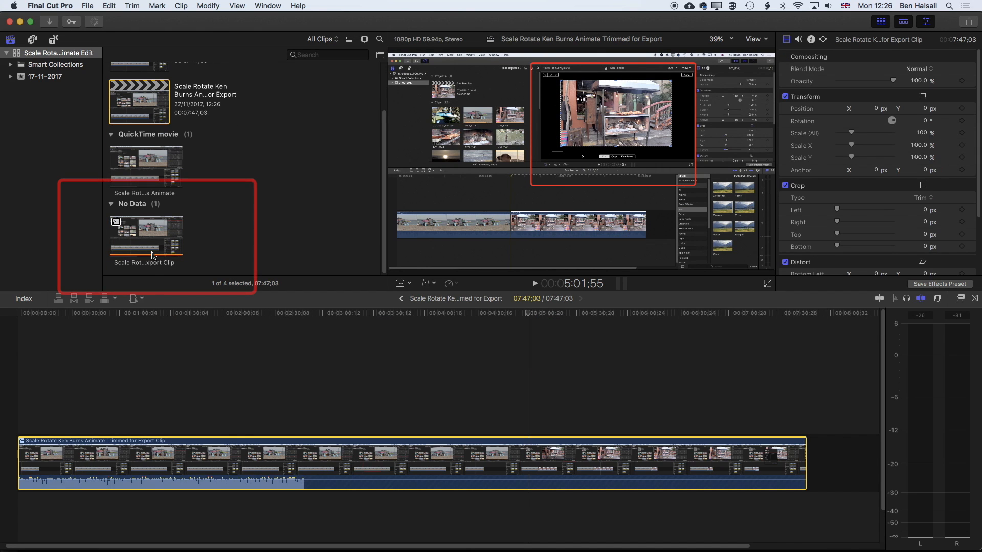
Mute the system sound and delete a range of about 57 seconds near the start of the compound clip using Range Selection.
key("XF86AudioMute")
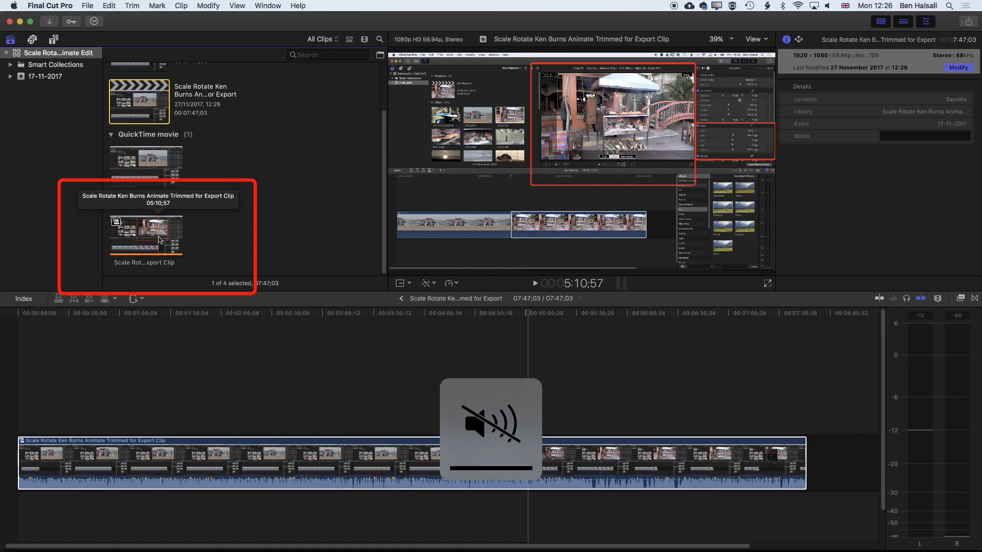
key("c")
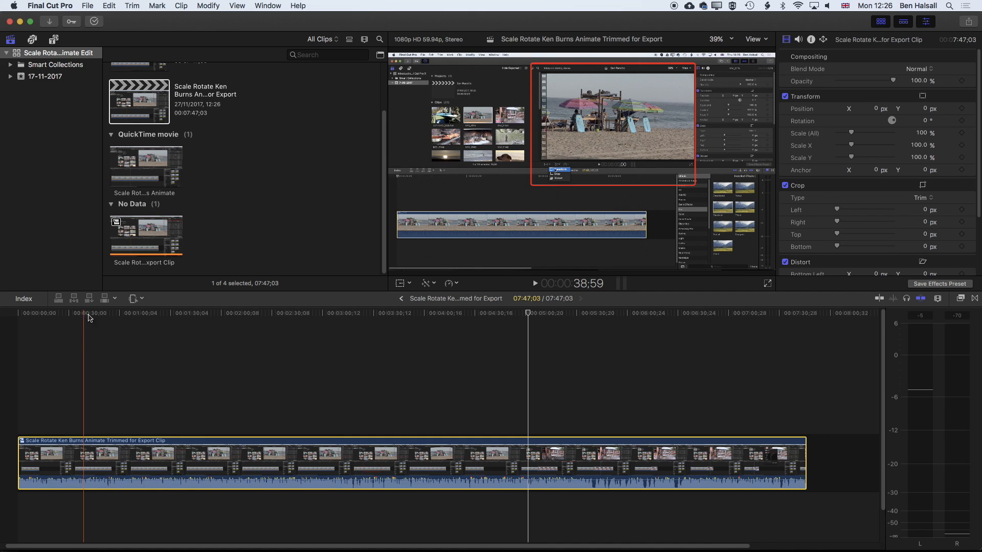
left_click(137, 299)
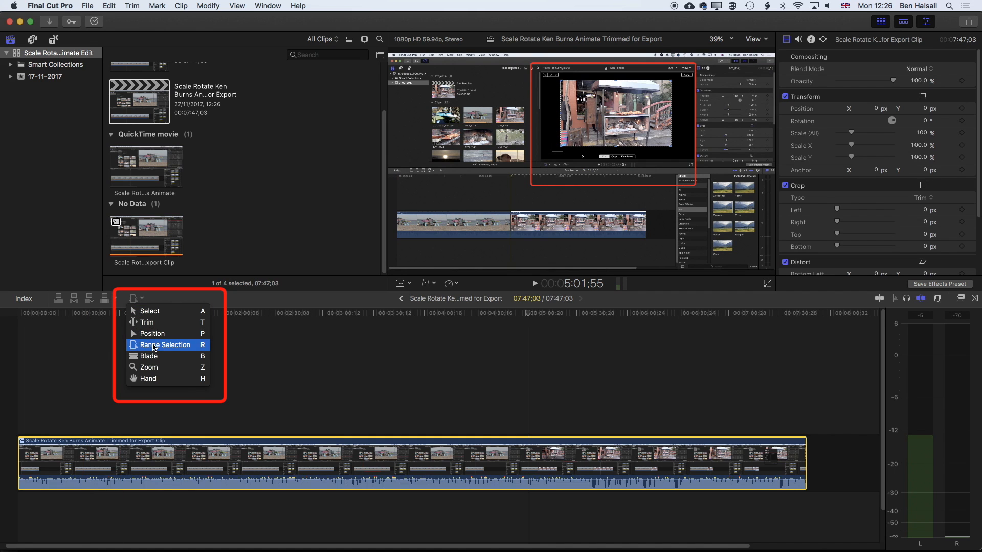
left_click(151, 345)
left_click_drag(76, 458, 170, 462)
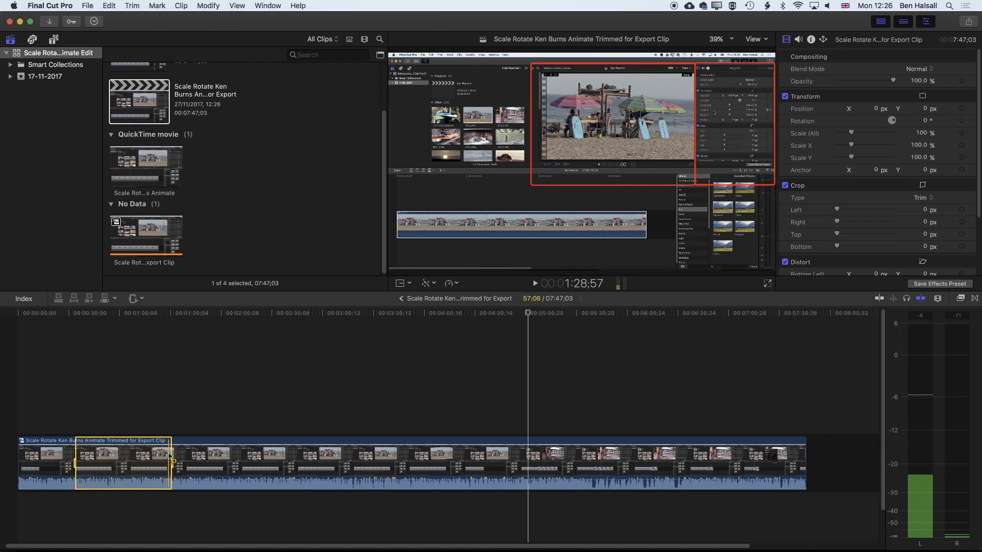
key("Delete")
Delete four more unwanted ranges along the compound clip, dividing it into six segments.
left_click_drag(132, 459, 406, 458)
key("Delete")
key("Delete")
key("Delete")
key("Delete")
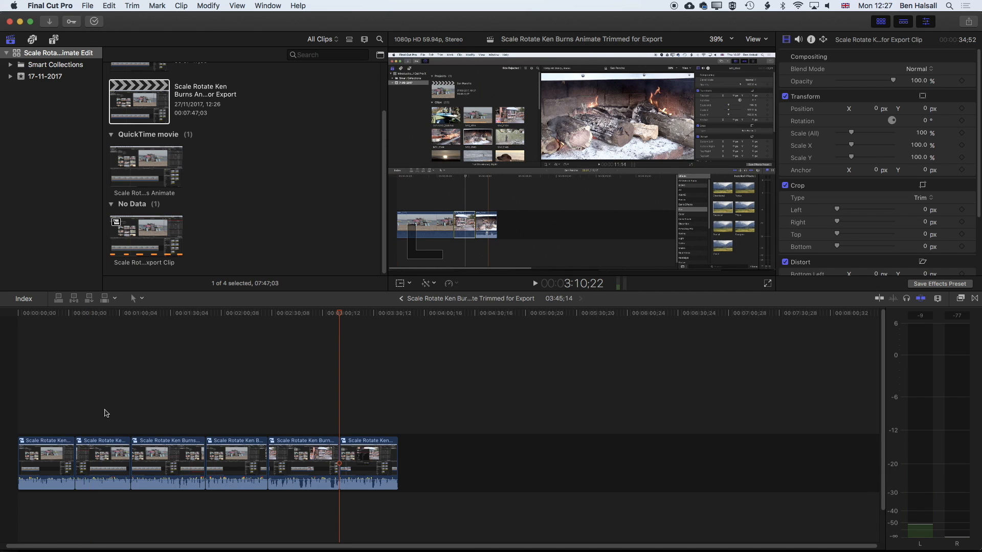
Speed up the second and third segments of the compound clip to 4x.
left_click_drag(104, 410, 163, 466)
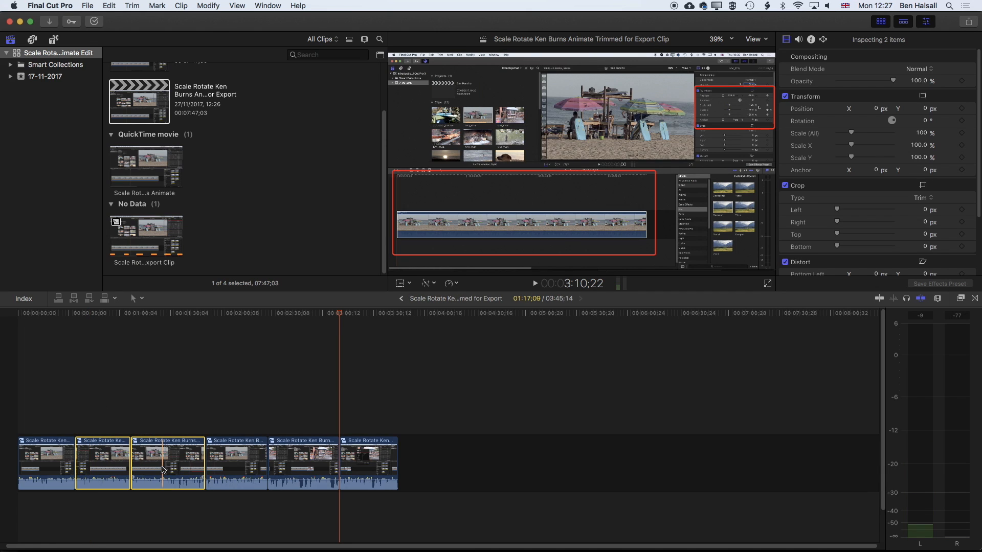
left_click(457, 285)
mouse_move(458, 304)
left_click(567, 310)
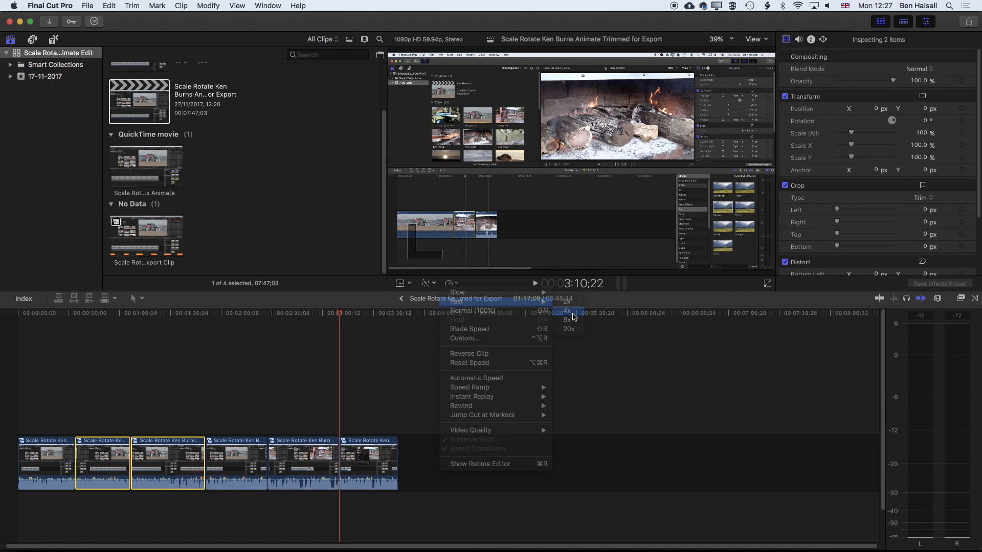
Slow down the fifth segment of the compound clip to 50% speed.
left_click(221, 460)
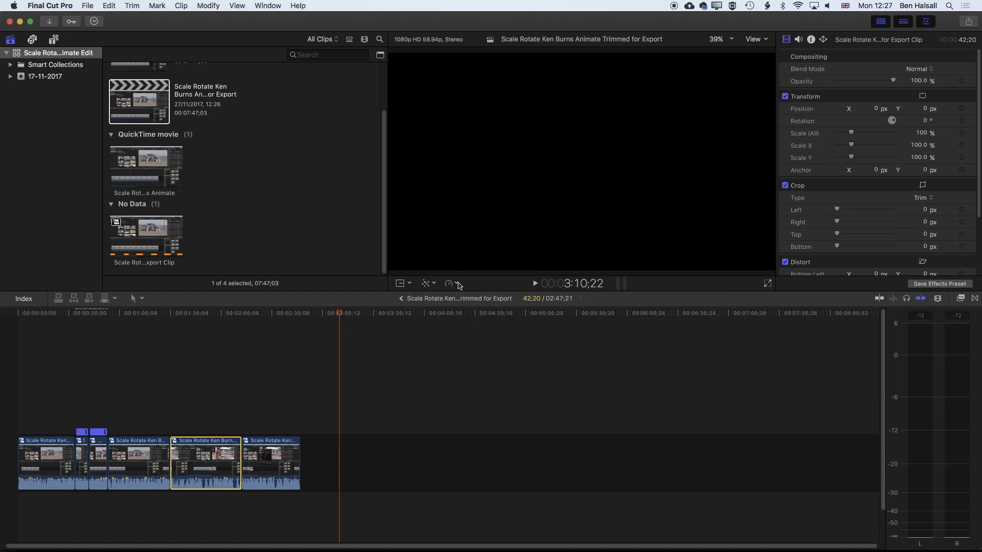
left_click(450, 283)
mouse_move(468, 302)
mouse_move(511, 292)
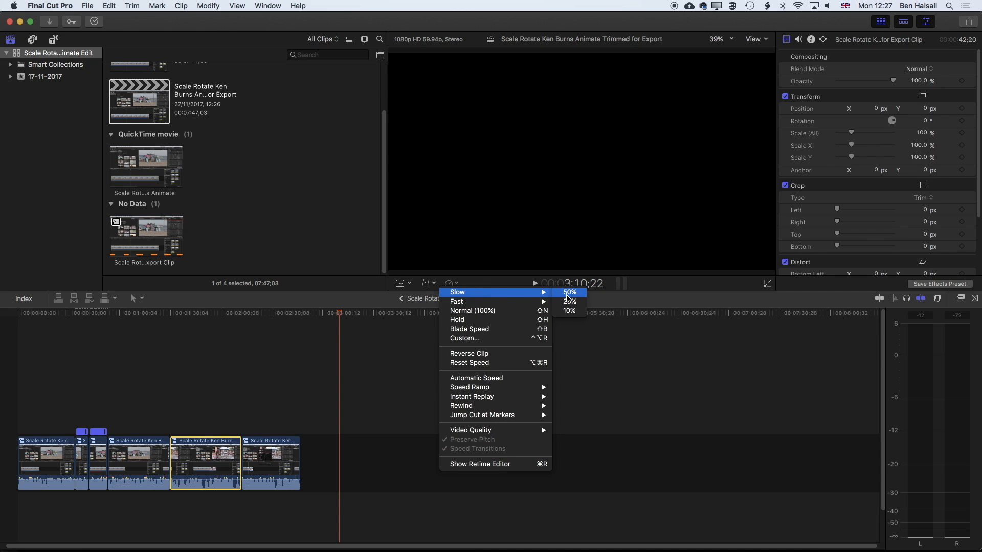
left_click(567, 293)
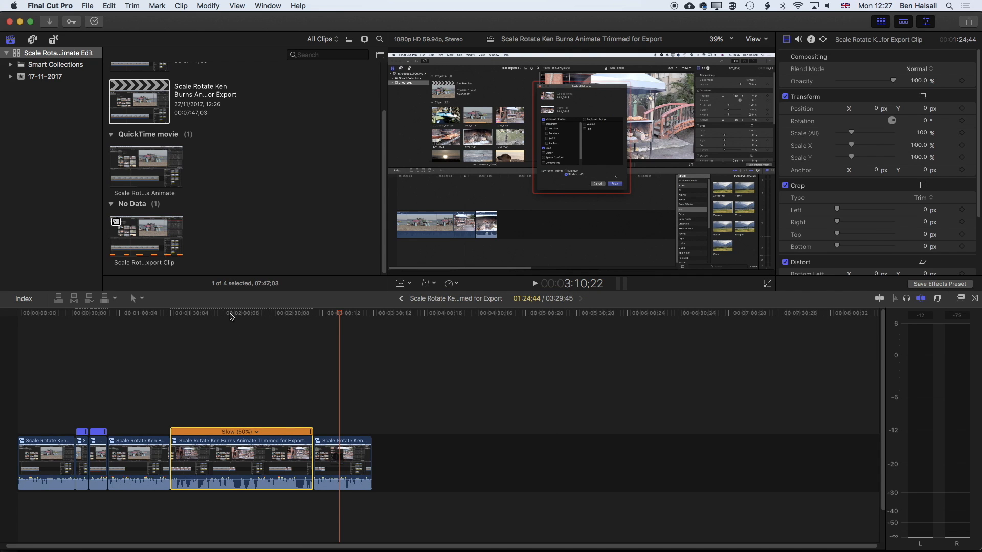
Delete ranges from the first and fourth segments and about the last 20 seconds of the final segment using Range Selection.
left_click(13, 311)
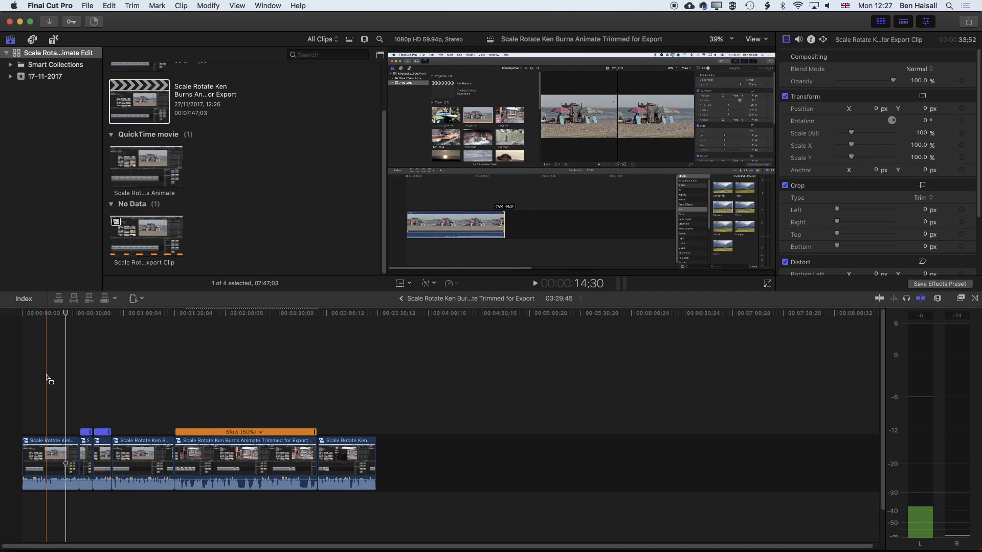
key("r")
left_click_drag(40, 463, 135, 457)
key("Delete")
key("Delete")
left_click_drag(257, 458, 291, 458)
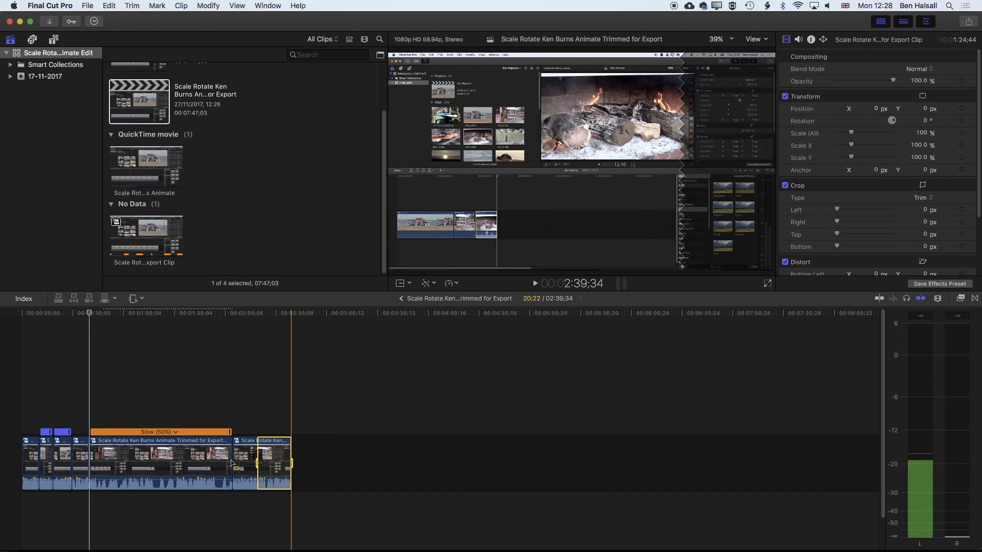
key("Delete")
Delete two ranges from the 50% speed segment, dividing it into three shorter pieces.
left_click_drag(134, 461, 200, 460)
key("Delete")
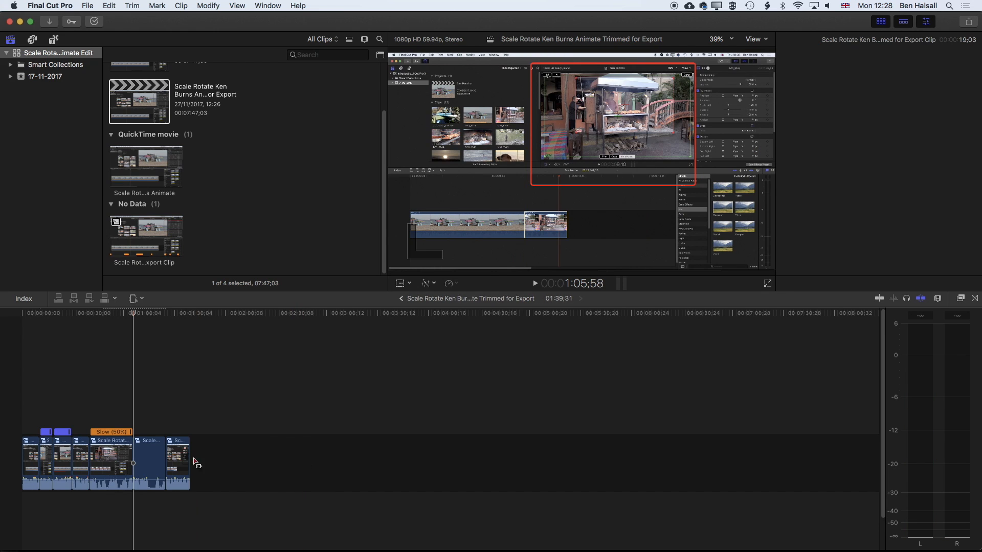
left_click_drag(104, 458, 117, 456)
key("Delete")
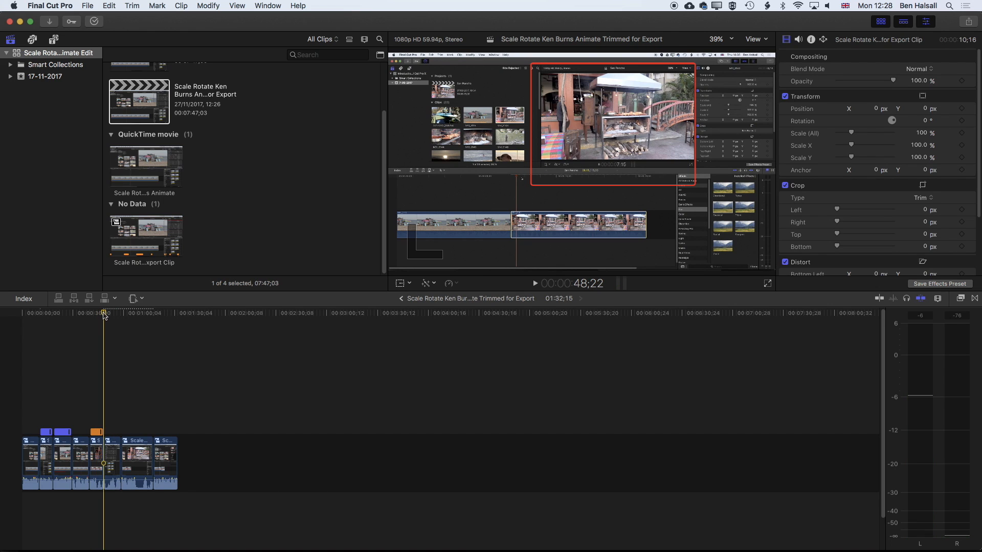
left_click(159, 316)
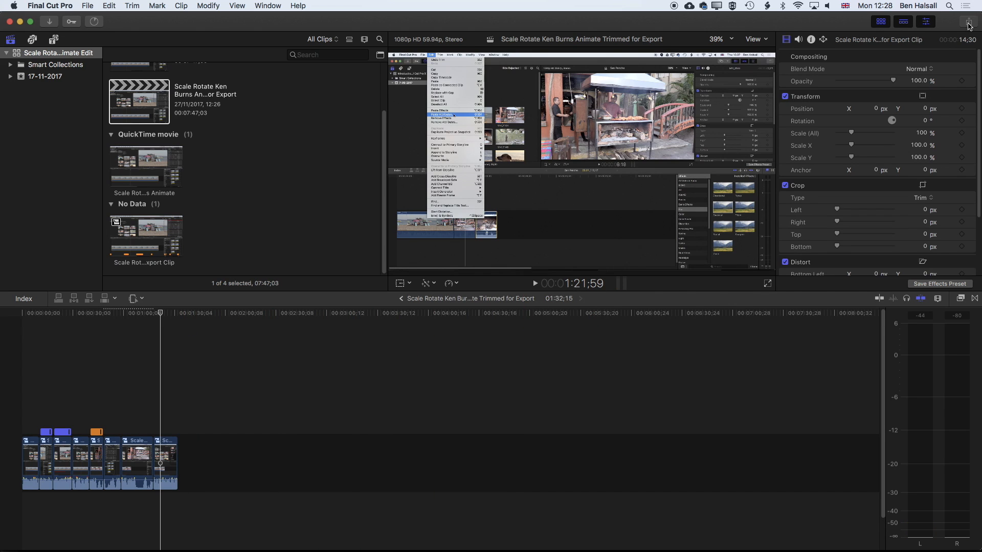
Export the trimmed project as a Master File named Compound Clip Export on the Desktop.
left_click(968, 21)
left_click(889, 78)
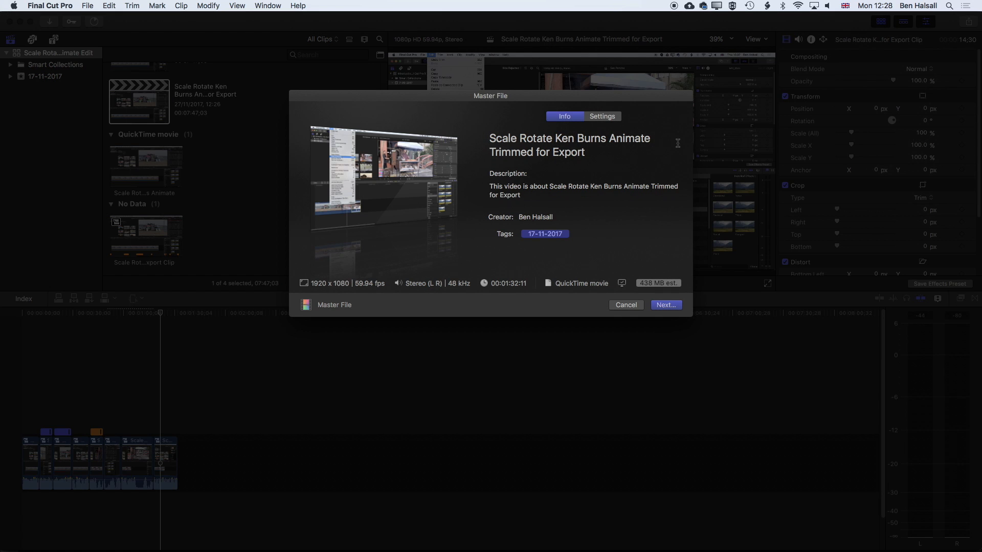
left_click(666, 305)
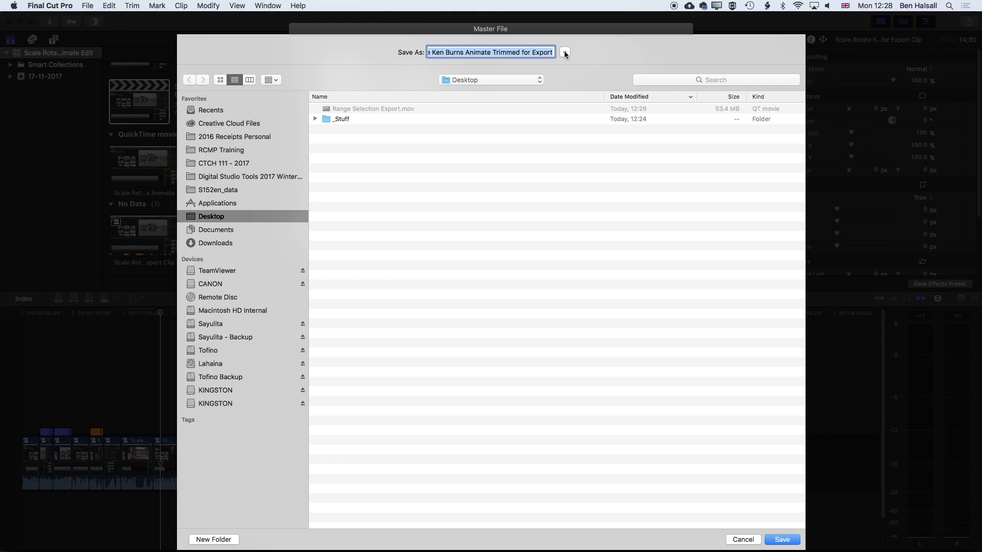
type("Compound ")
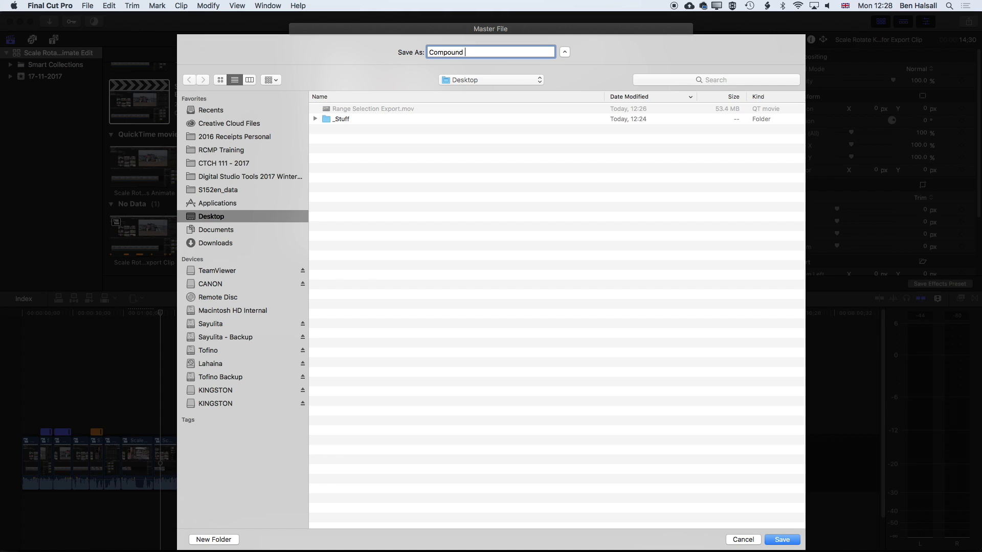
type("Clip Export")
key("Return")
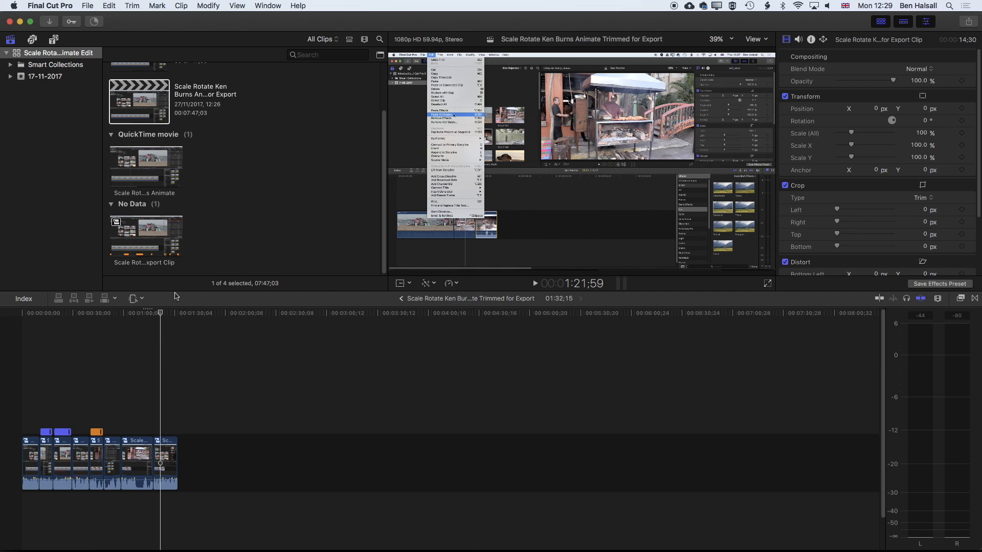
Check the background tasks, then switch to the Desktop folder in Finder and close the task list.
left_click(95, 22)
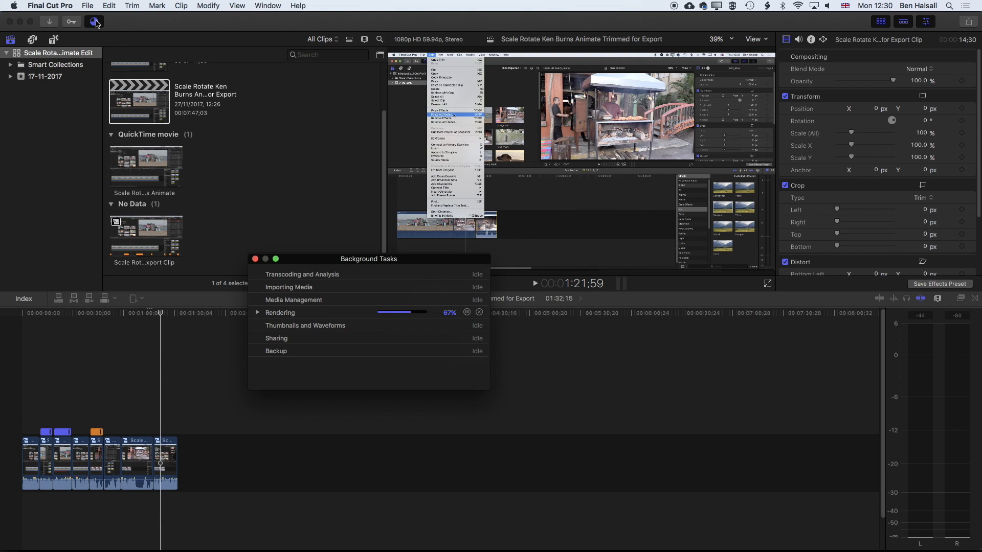
key("super+Tab")
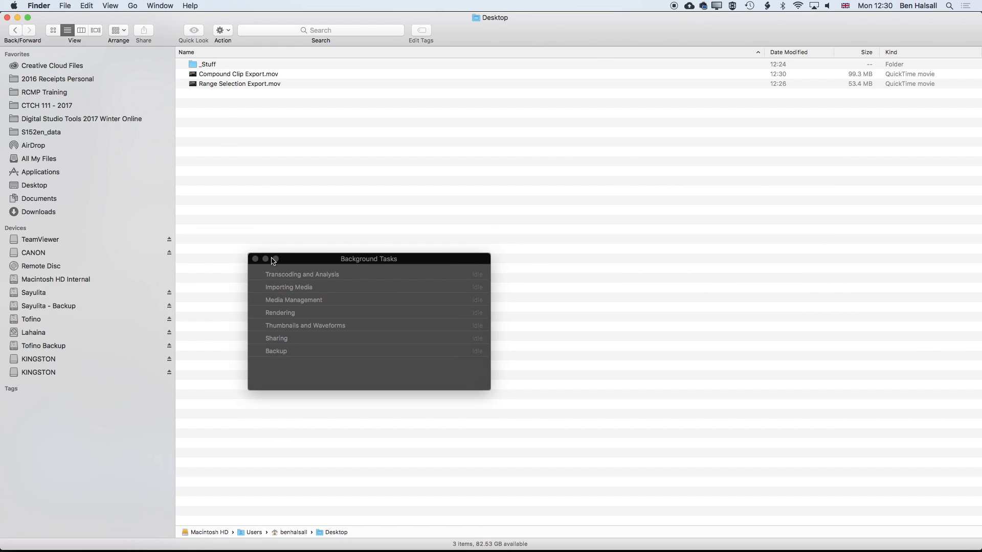
left_click(255, 260)
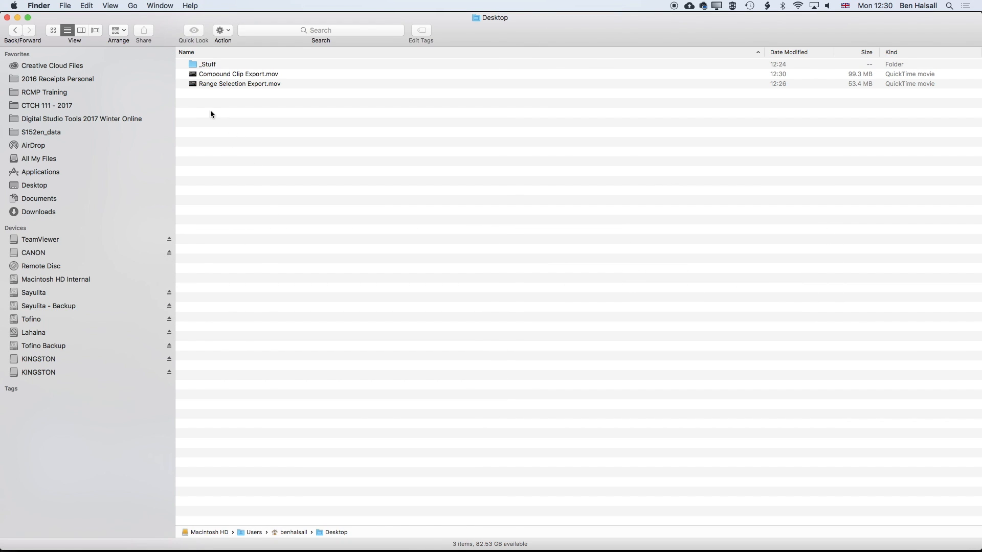
Preview Compound Clip Export.mov in Quick Look, scrub through it and close the preview.
left_click(214, 75)
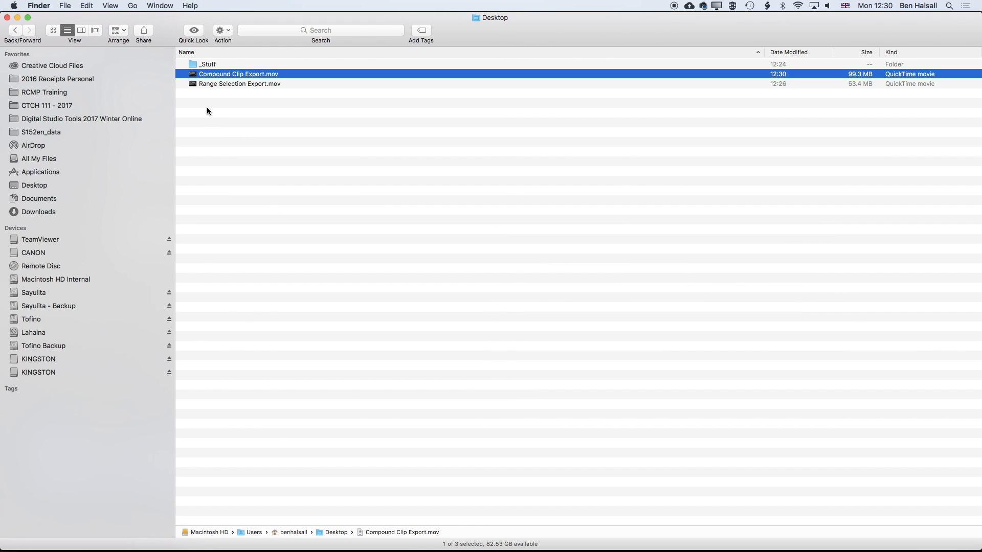
key("space")
left_click_drag(113, 532, 88, 523)
key("space")
Preview Range Selection Export.mov in Quick Look, scrub through to its end and close the preview.
left_click(225, 85)
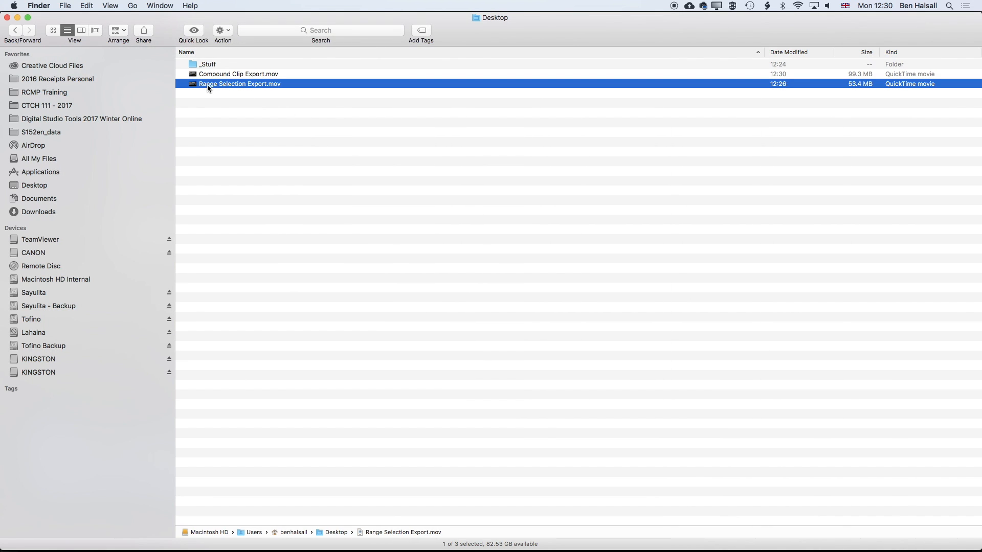
key("space")
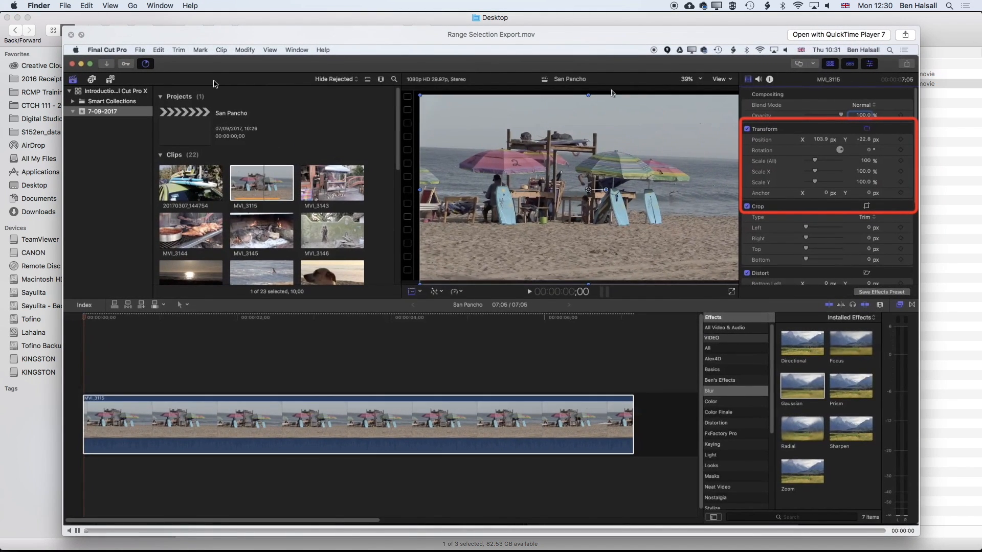
left_click_drag(174, 531, 862, 532)
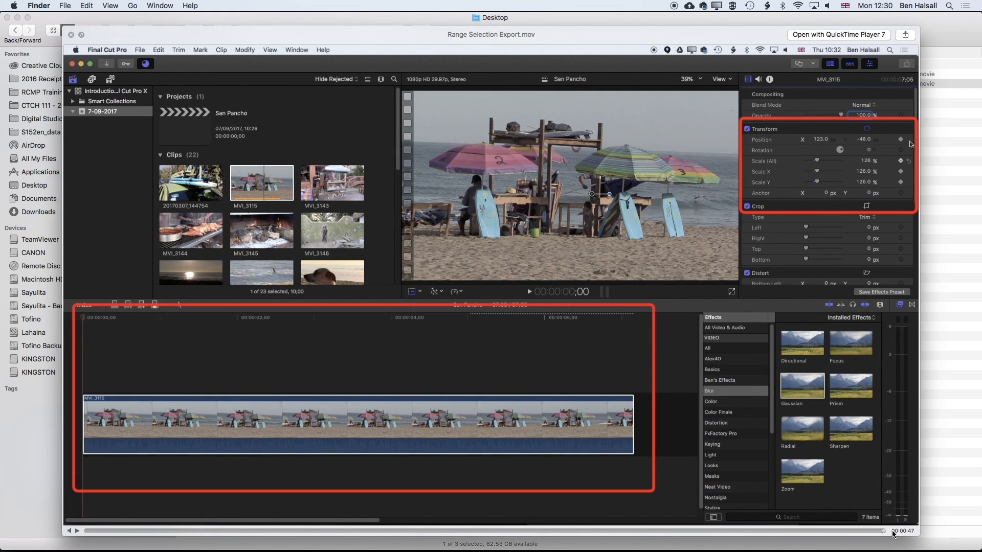
left_click(221, 531)
key("space")
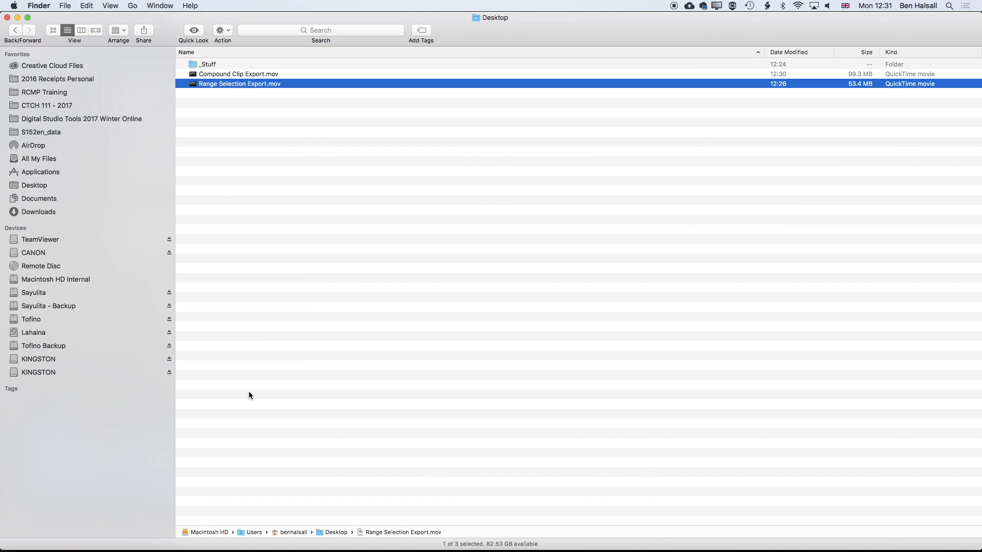